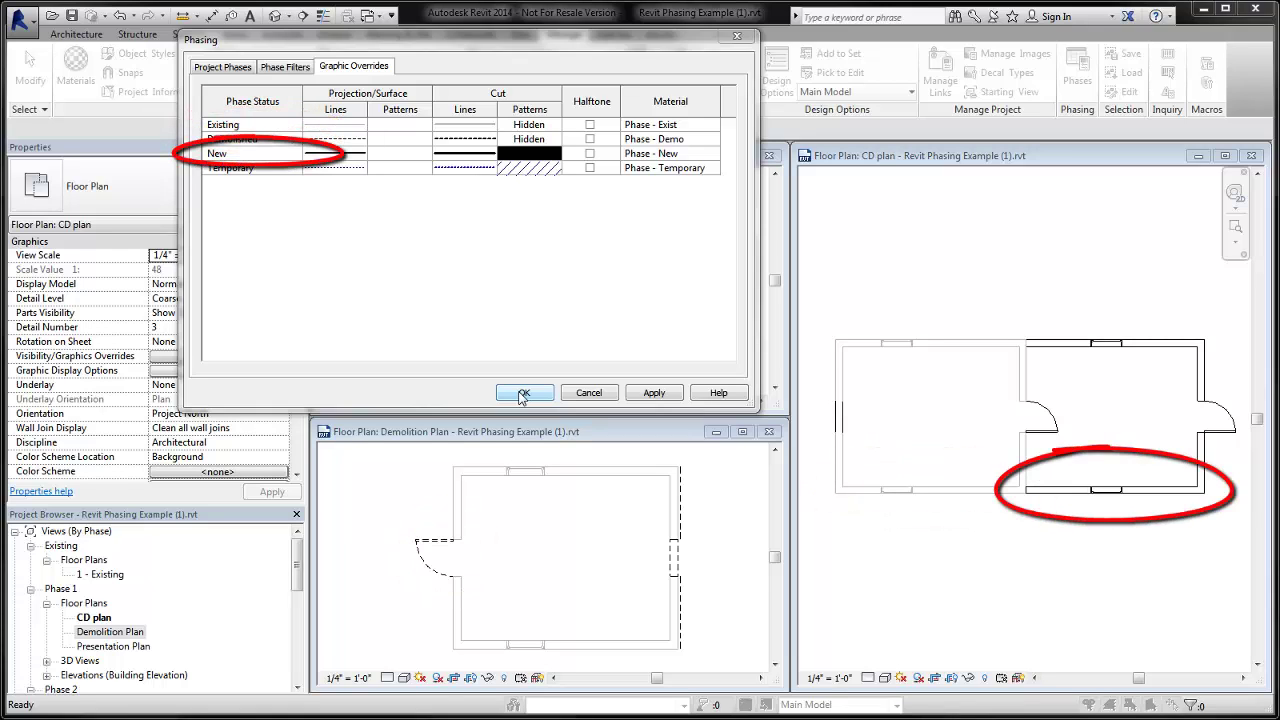
- Accept the Existing, Demolished, New and Temporary graphic overrides and close the Phasing dialog
{"action": "left_click", "coordinate": [522, 393]}
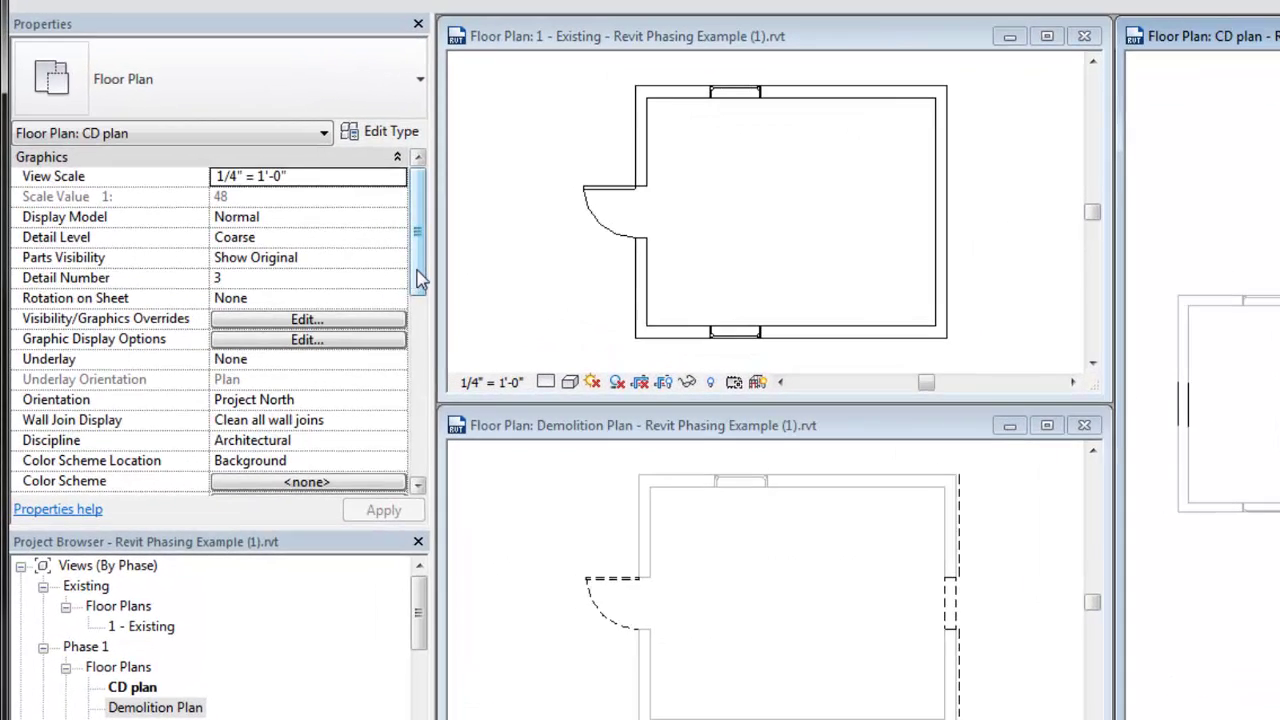
{"action": "left_click_drag", "start_coordinate": [417, 282], "coordinate": [418, 484]}
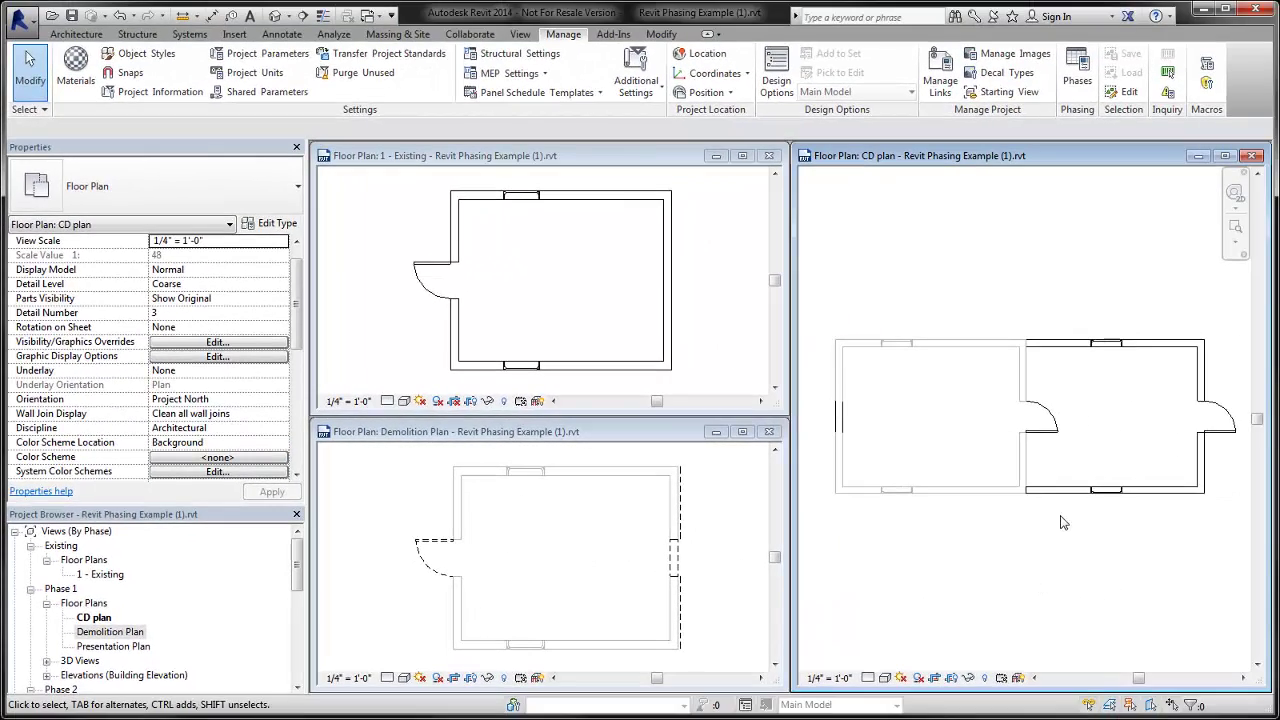
{"action": "left_click", "coordinate": [1060, 505]}
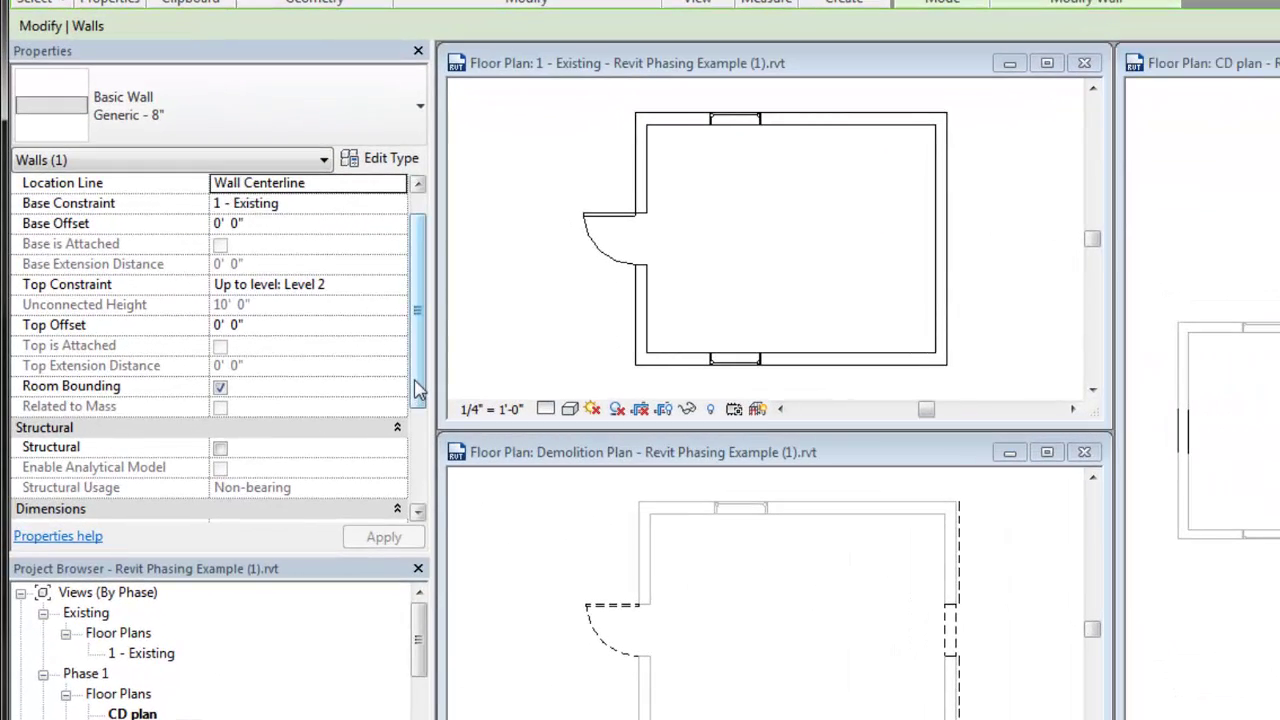
{"action": "left_click_drag", "start_coordinate": [418, 390], "coordinate": [420, 498]}
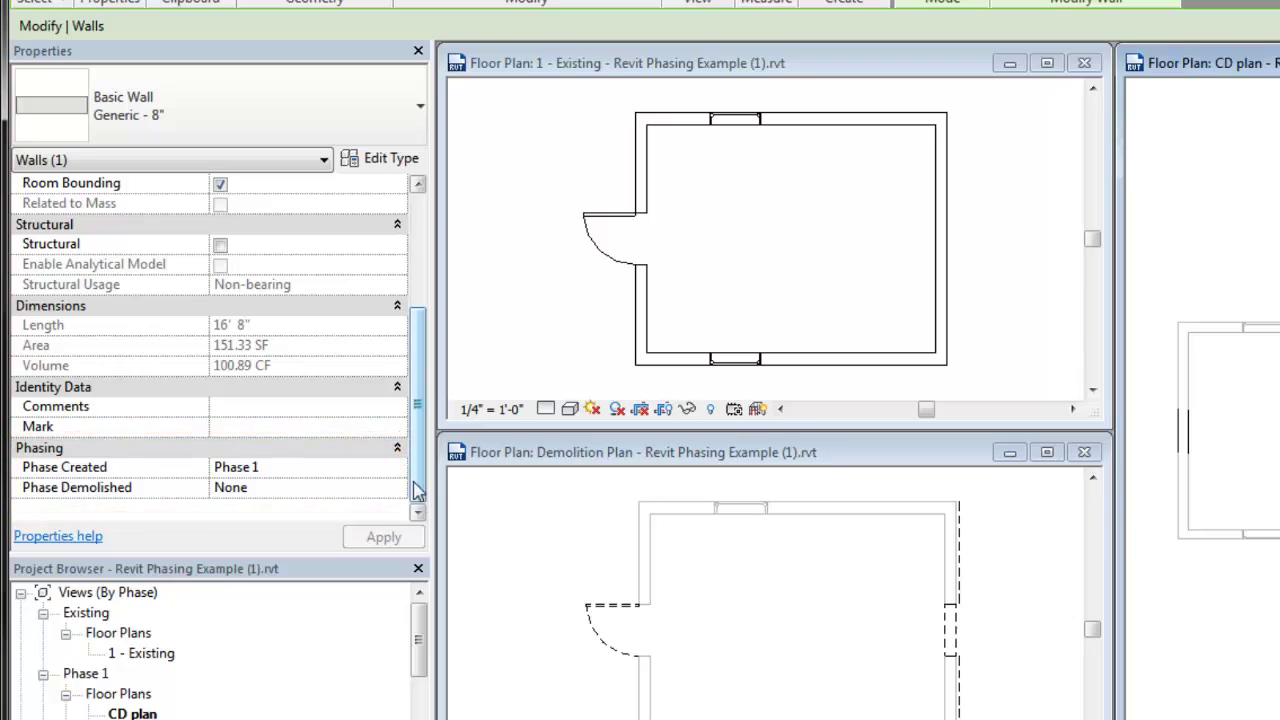
{"action": "left_click", "coordinate": [397, 470]}
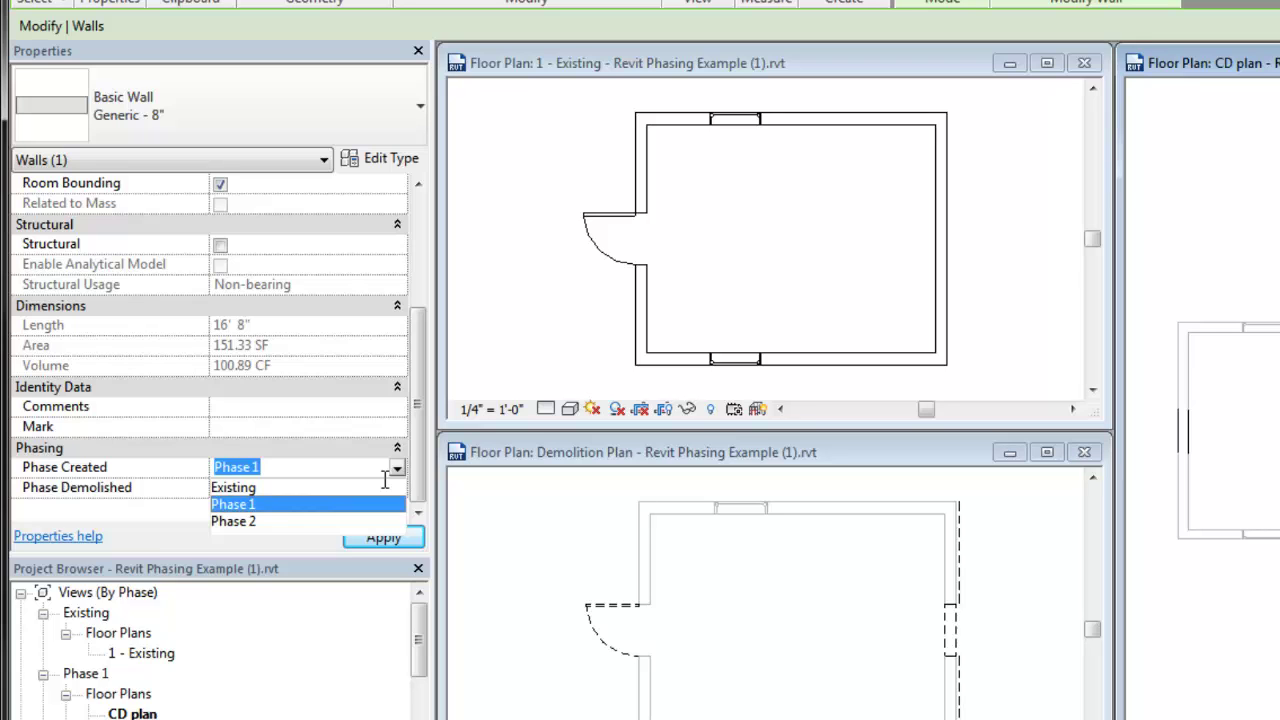
{"action": "left_click", "coordinate": [385, 480]}
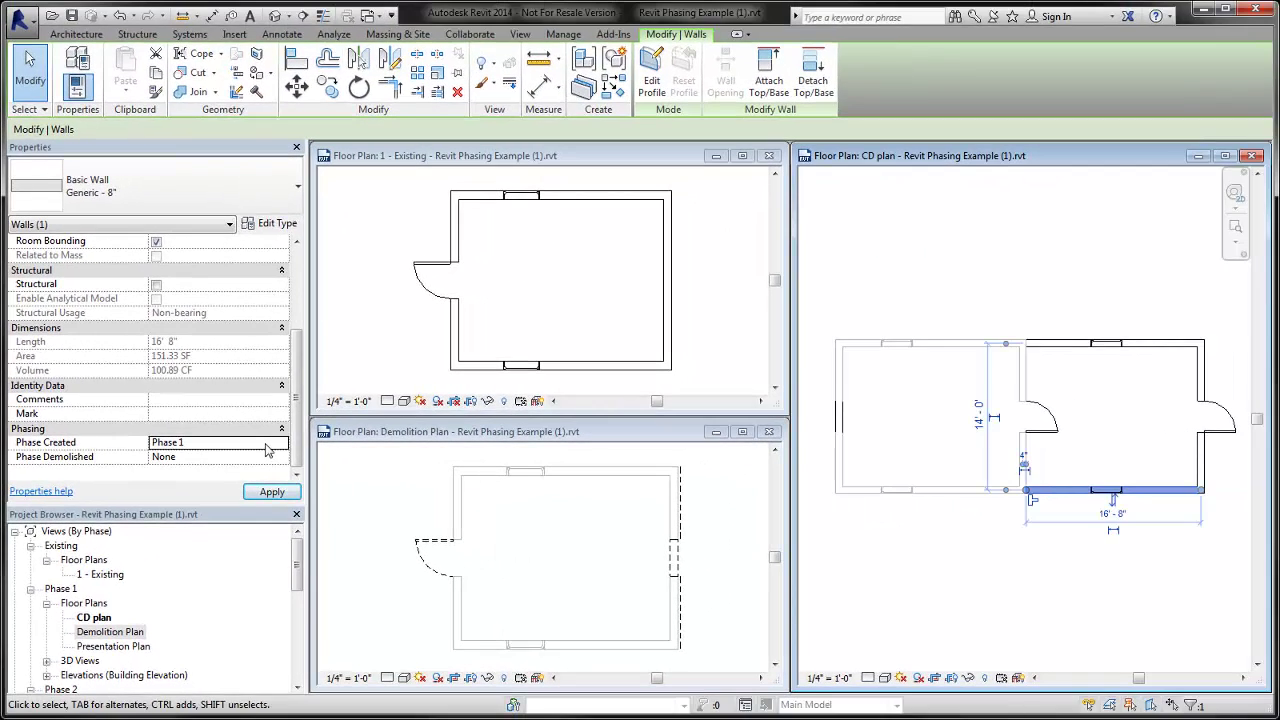
{"action": "key", "text": "Escape"}
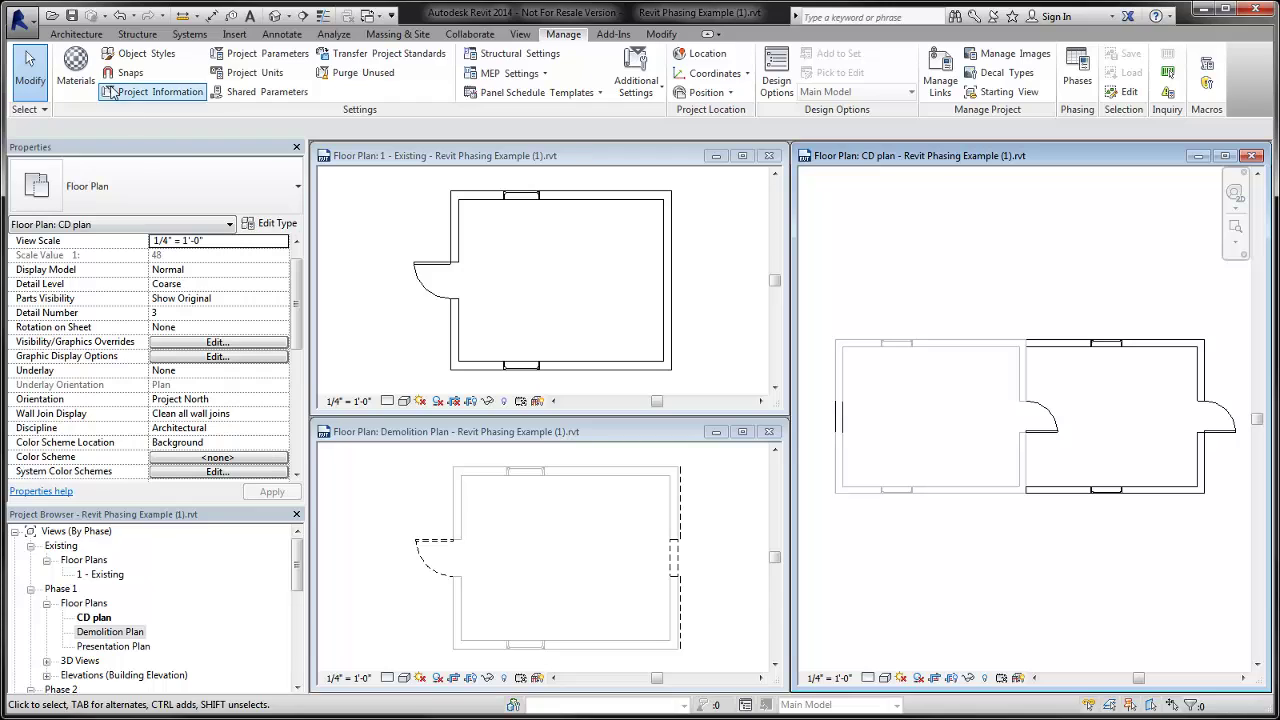
- Draw a 7'-0" interior wall in the 1 - Existing plan and select it to review its properties
{"action": "left_click", "coordinate": [74, 35]}
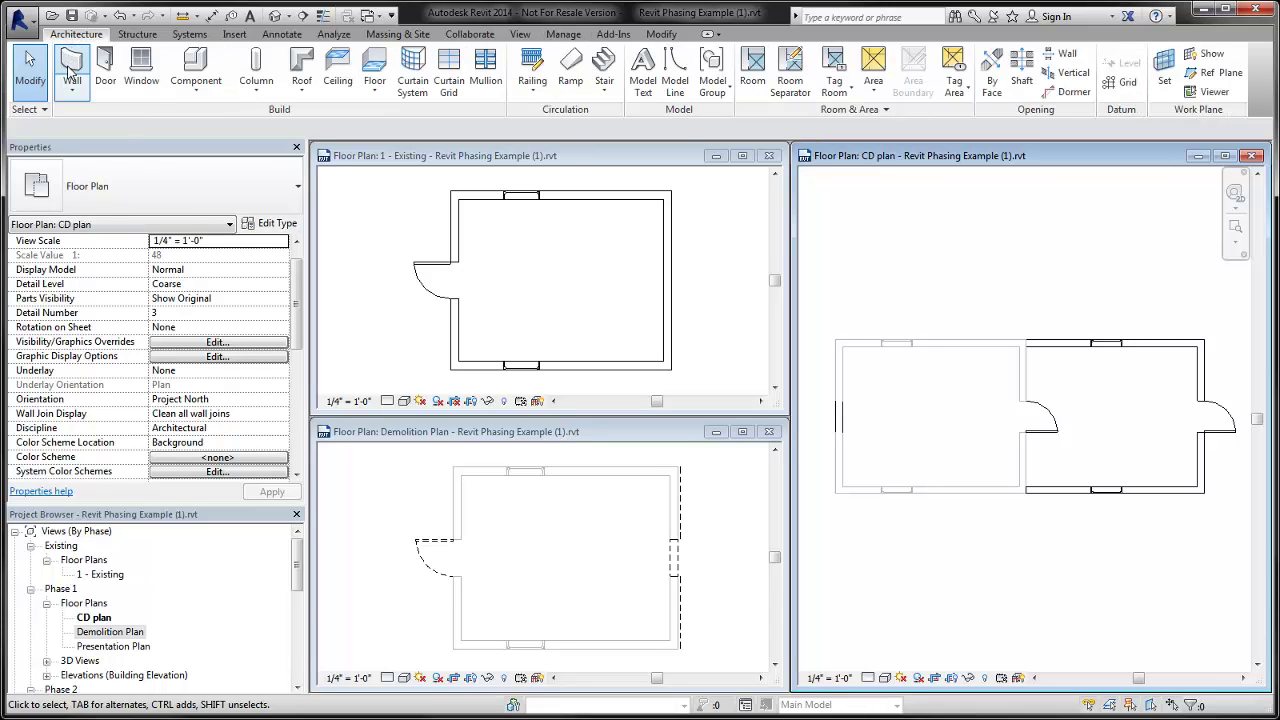
{"action": "left_click", "coordinate": [72, 72]}
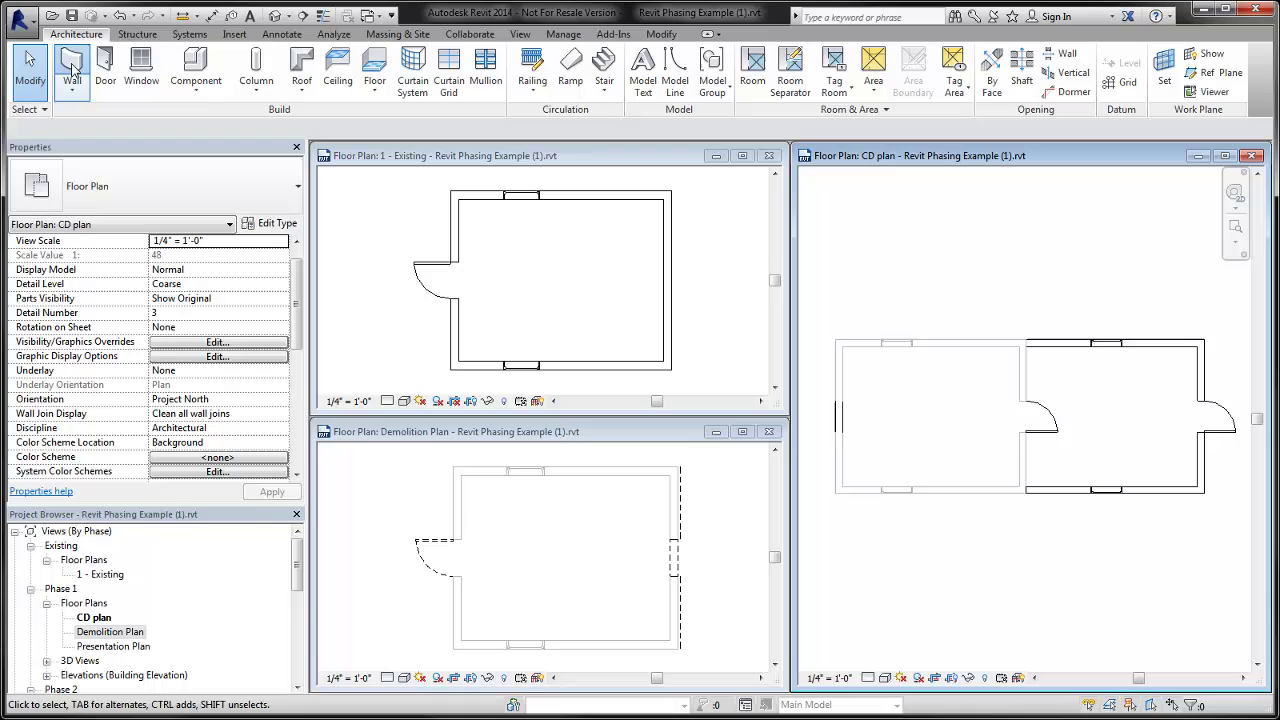
{"action": "left_click", "coordinate": [430, 157]}
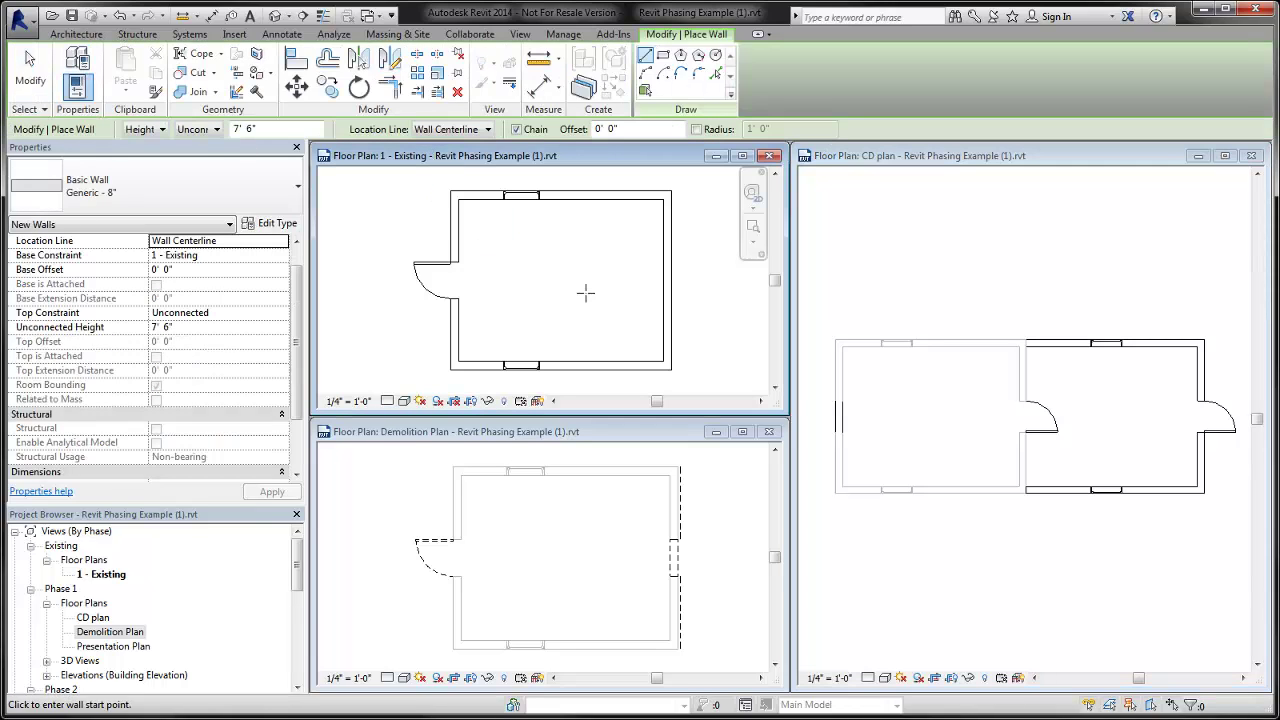
{"action": "left_click", "coordinate": [612, 249]}
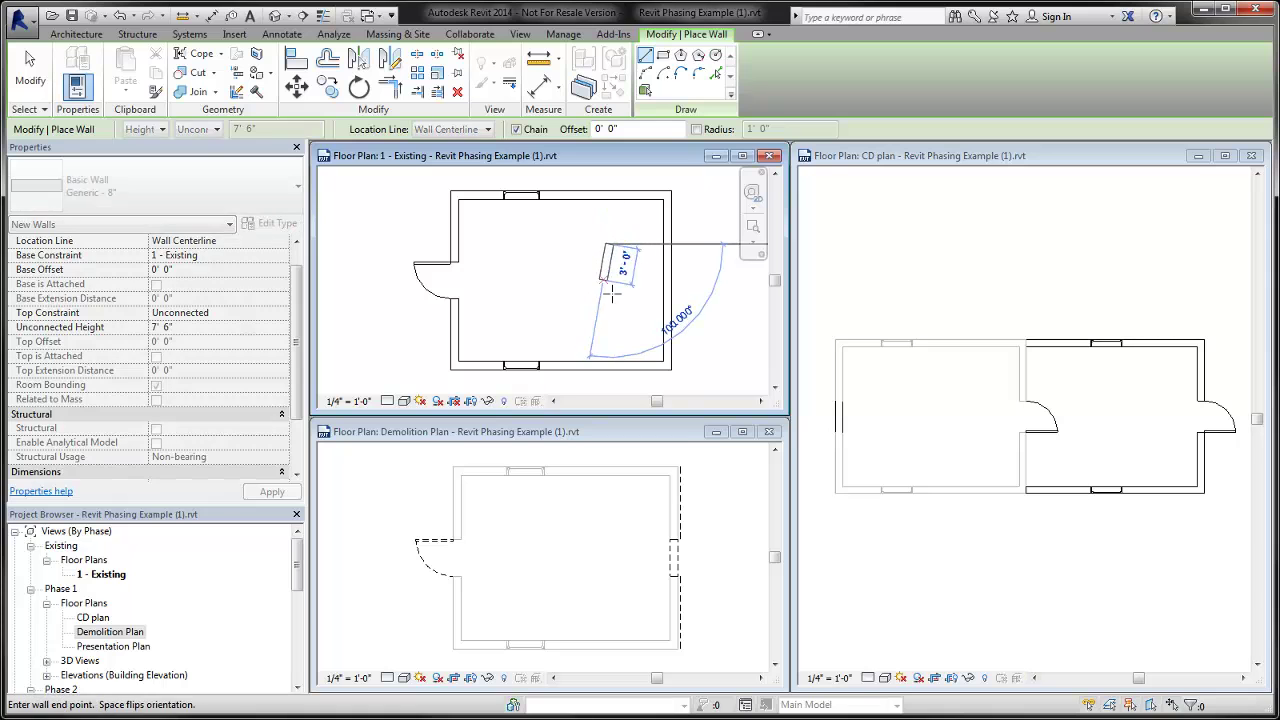
{"action": "left_click", "coordinate": [608, 328]}
{"action": "key", "text": "Escape"}
{"action": "key", "text": "Escape"}
{"action": "left_click", "coordinate": [608, 307]}
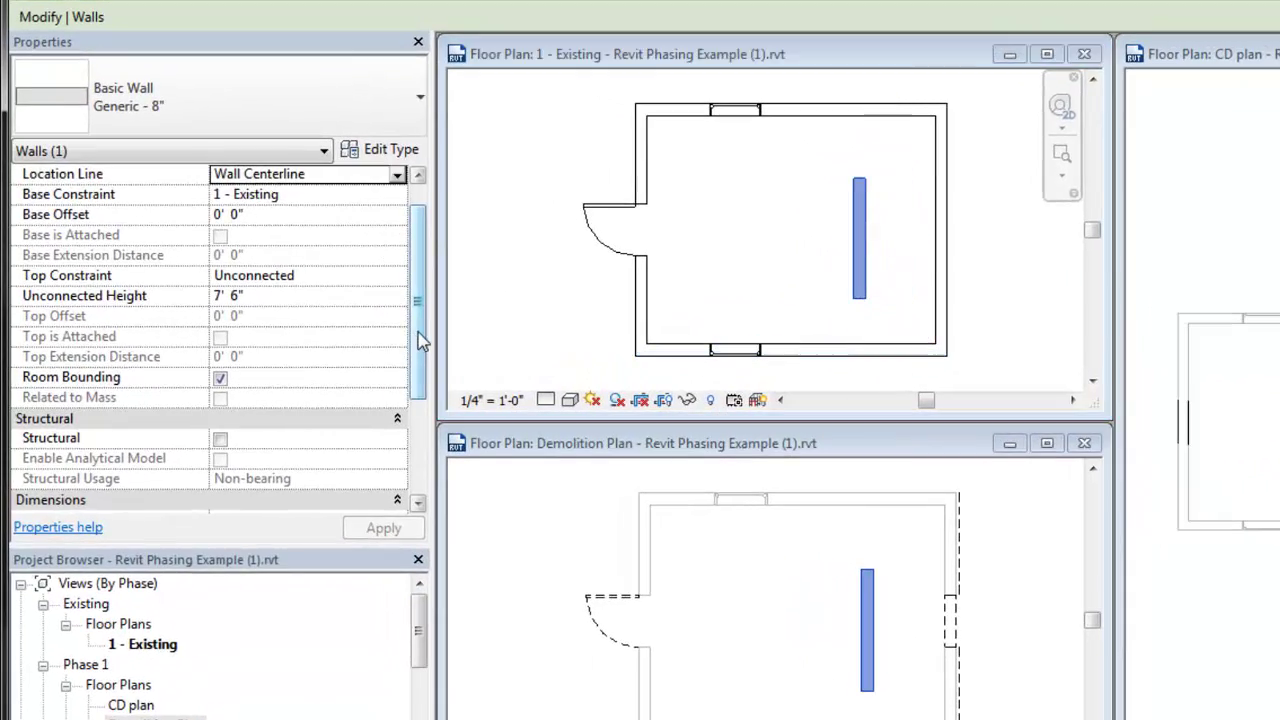
{"action": "left_click_drag", "start_coordinate": [297, 356], "coordinate": [297, 381]}
{"action": "left_click_drag", "start_coordinate": [420, 371], "coordinate": [421, 448]}
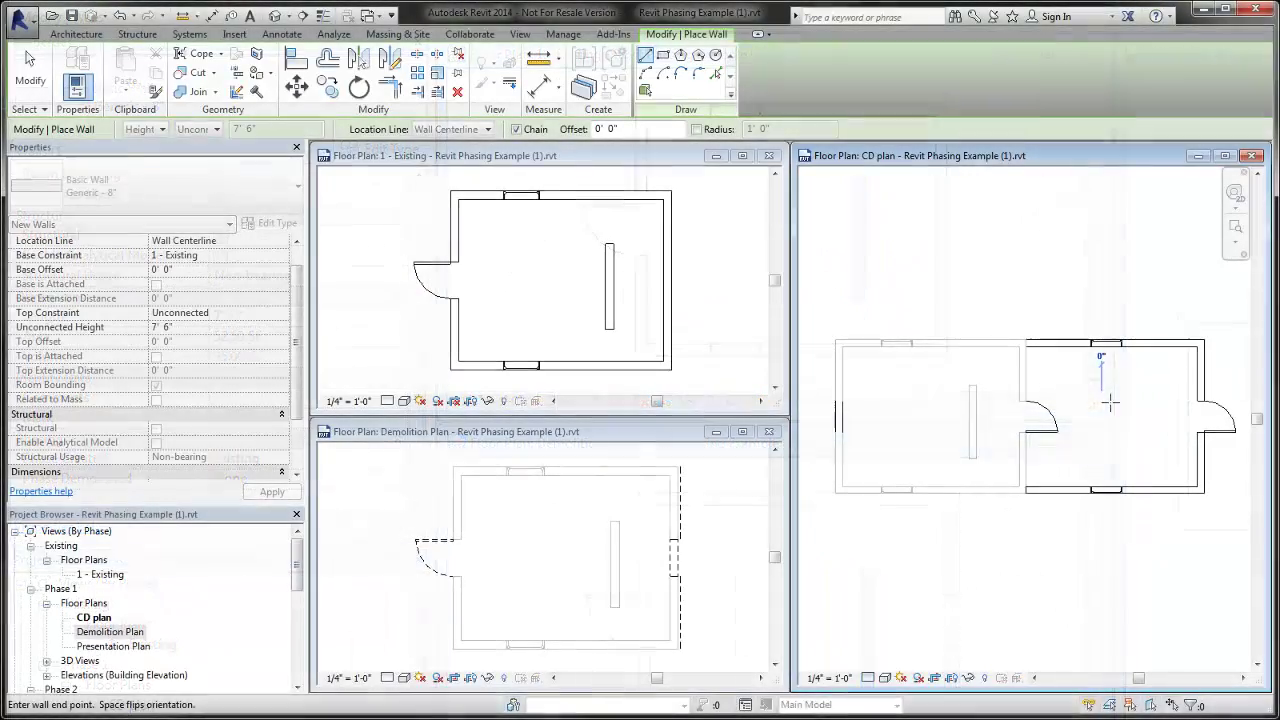
- Draw a 5'-0" new wall in the CD plan's right room, created in Phase 1
{"action": "left_click", "coordinate": [1101, 395]}
{"action": "left_click", "coordinate": [1101, 445]}
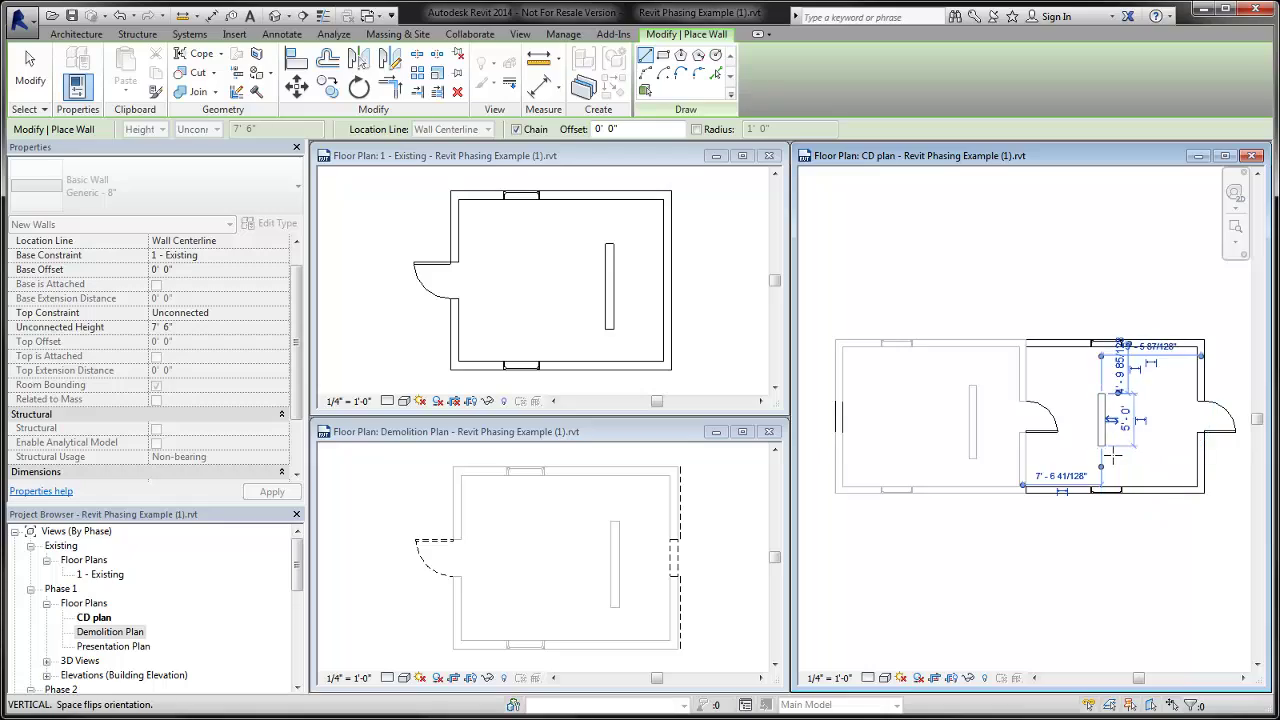
{"action": "key", "text": "Escape"}
{"action": "key", "text": "Escape"}
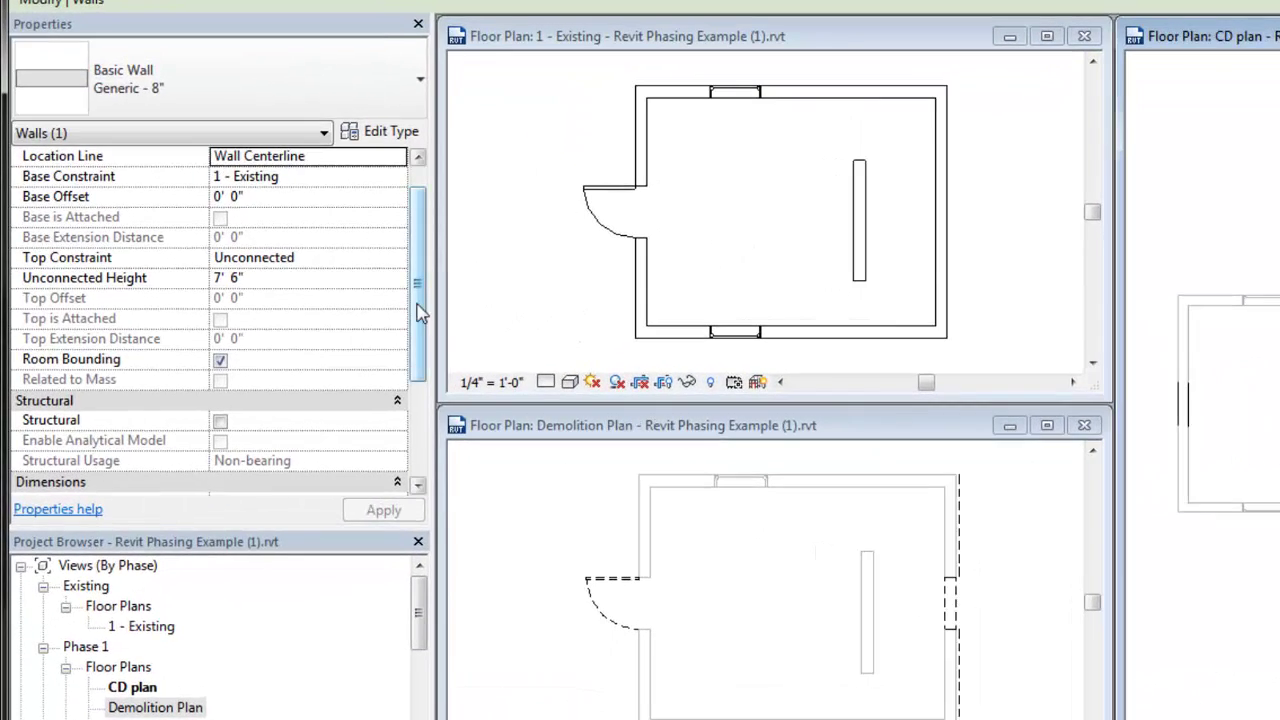
{"action": "left_click_drag", "start_coordinate": [420, 313], "coordinate": [418, 451]}
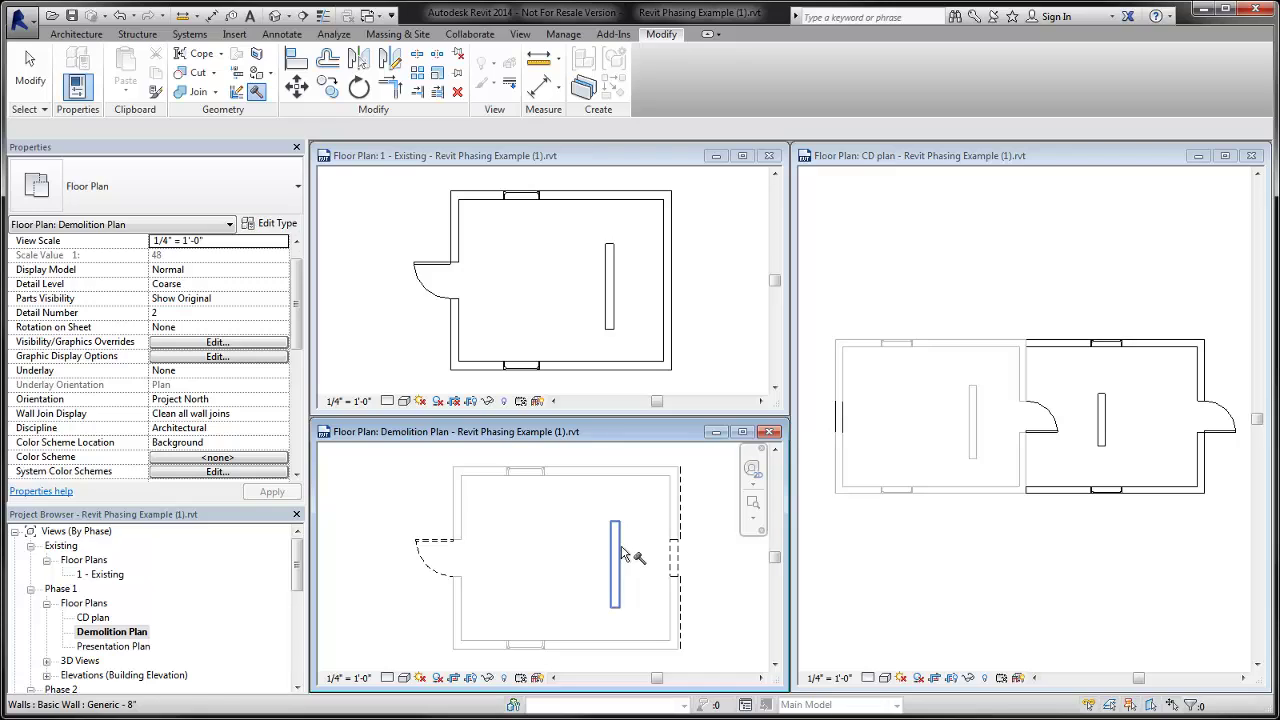
- Demolish the 7'-0" interior wall so it shows dashed, then select it to check its Phase 1 demolition
{"action": "left_click", "coordinate": [620, 555]}
{"action": "key", "text": "Escape"}
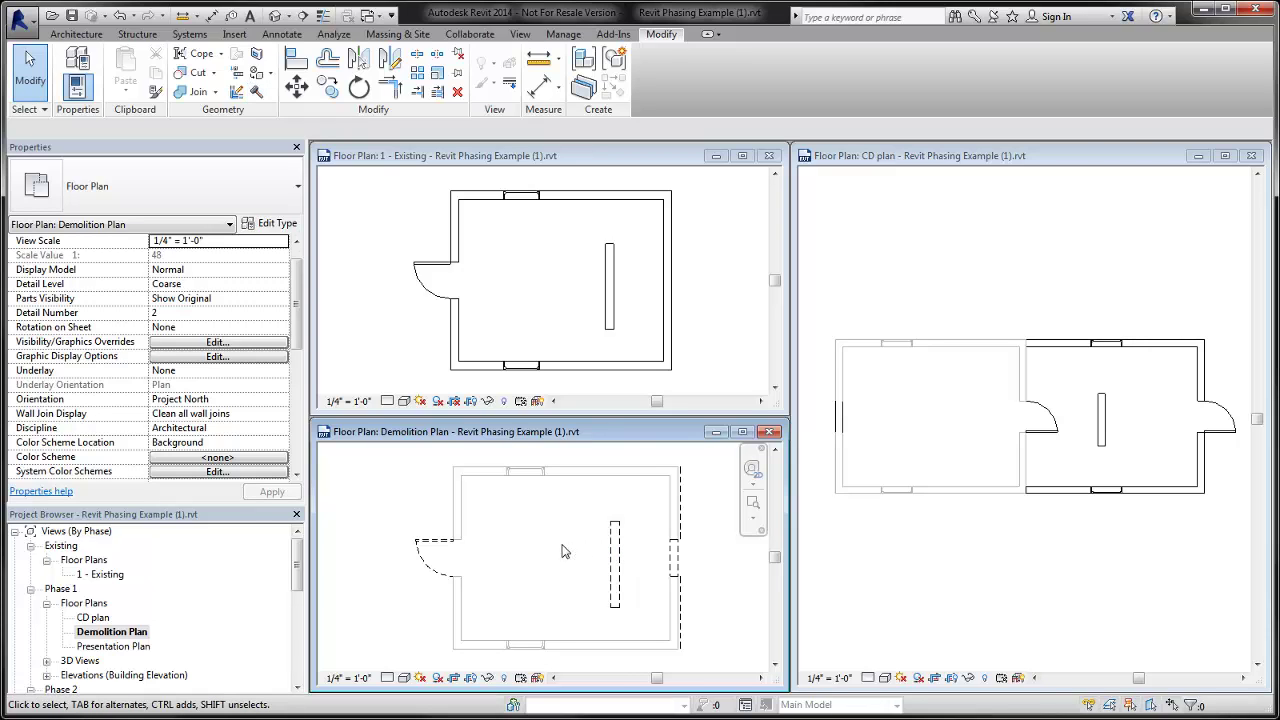
{"action": "left_click", "coordinate": [613, 564]}
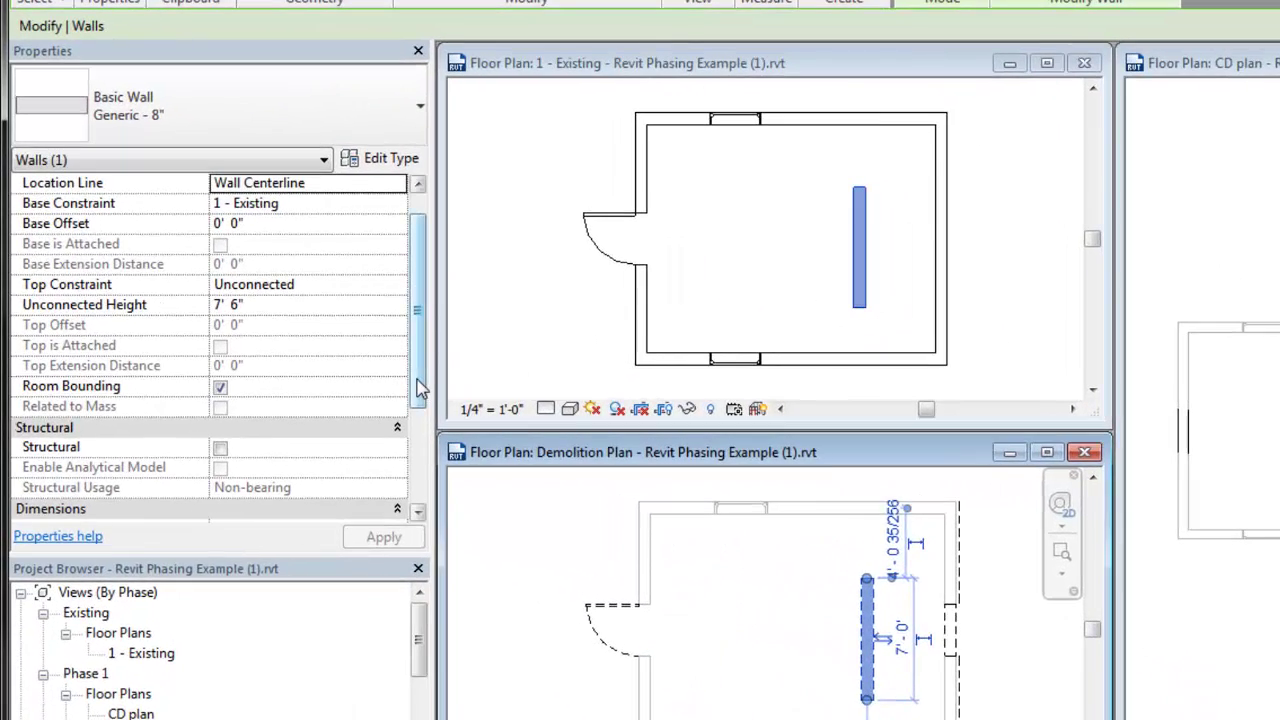
{"action": "left_click_drag", "start_coordinate": [420, 388], "coordinate": [426, 510]}
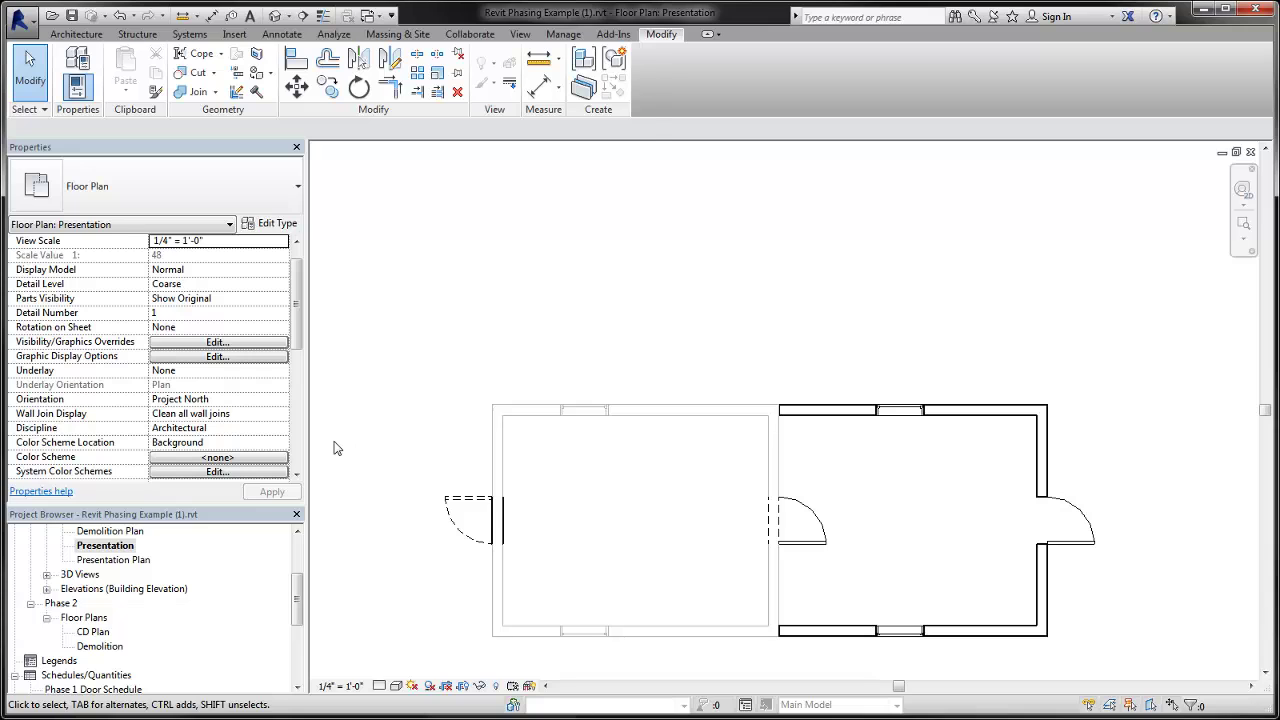
- Compare Phase Created: the 16'-8" addition wall is Phase 1, the 14'-0" left wall Existing
{"action": "left_click", "coordinate": [799, 632]}
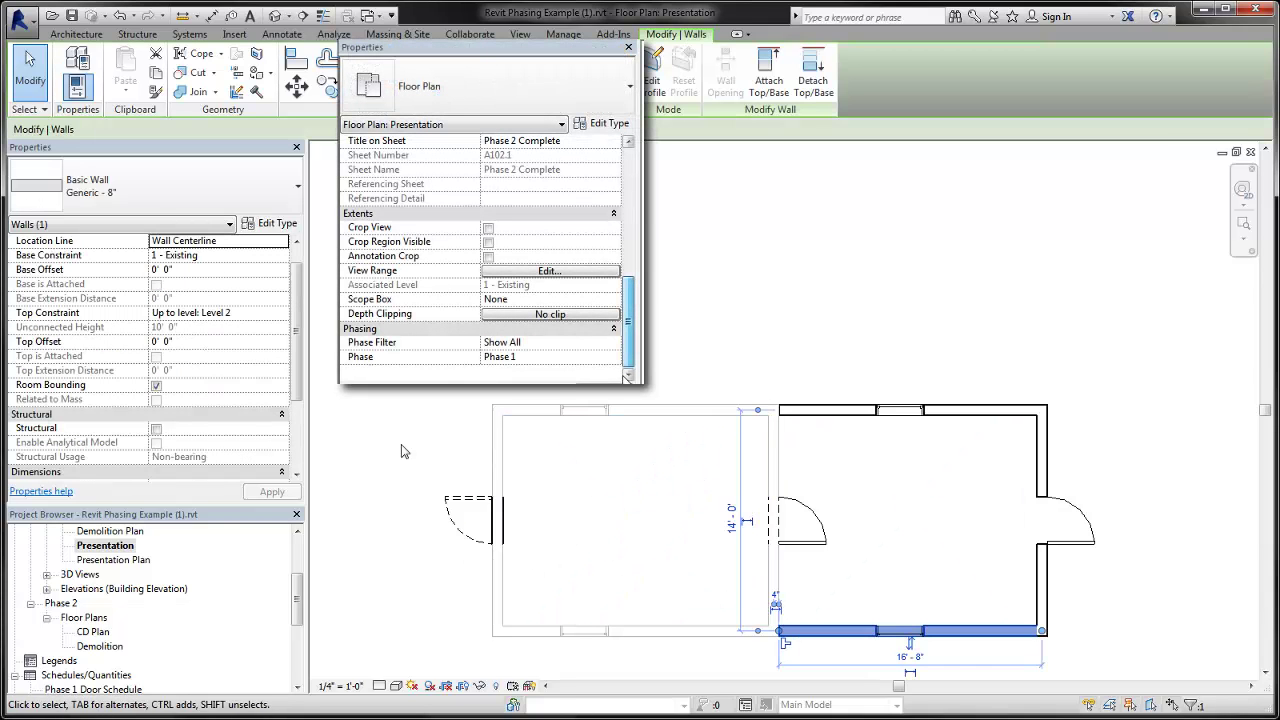
{"action": "left_click_drag", "start_coordinate": [298, 393], "coordinate": [298, 462]}
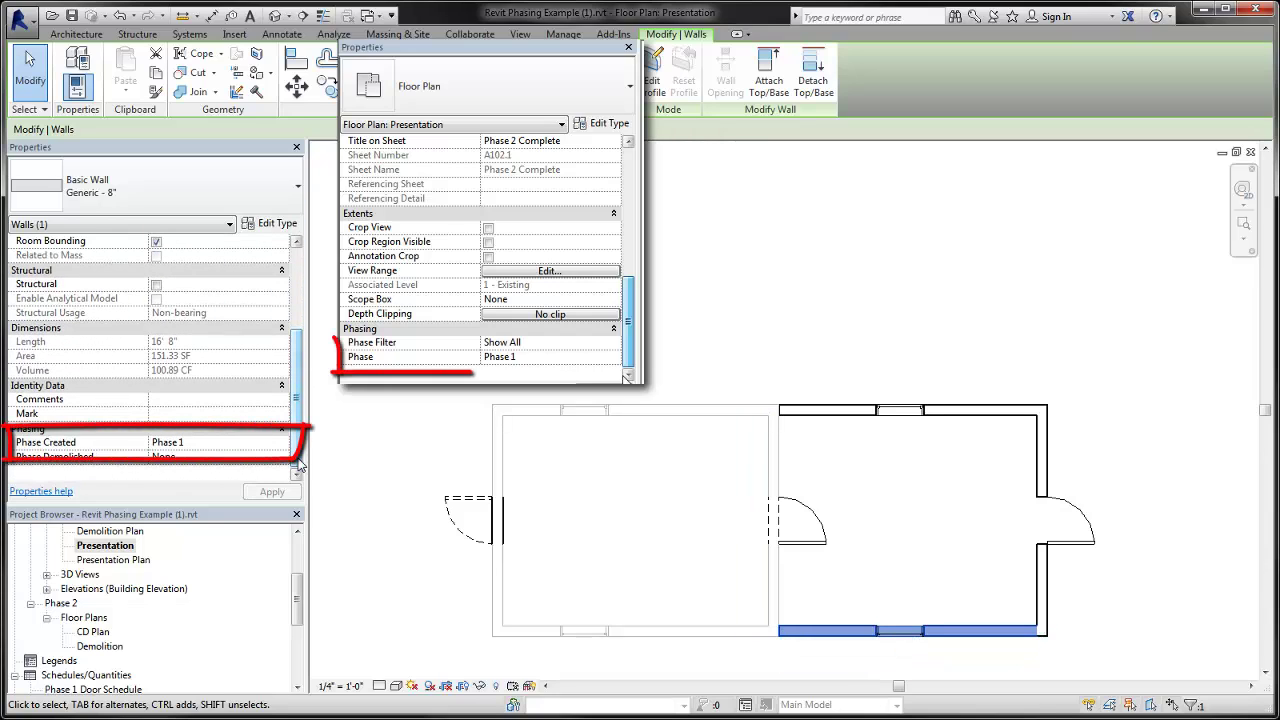
{"action": "left_click", "coordinate": [371, 458]}
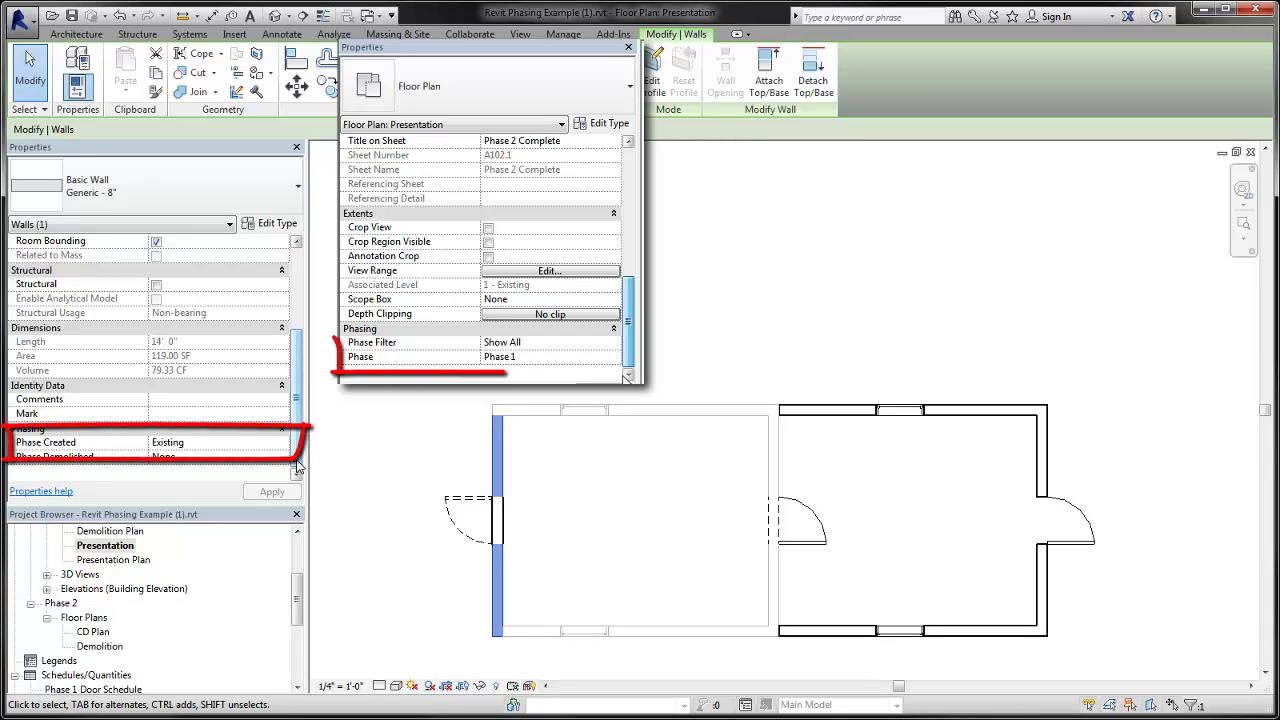
- Inspect the left-wall door's phases: created Existing, demolished in Phase 1, shown dashed
{"action": "left_click", "coordinate": [345, 478]}
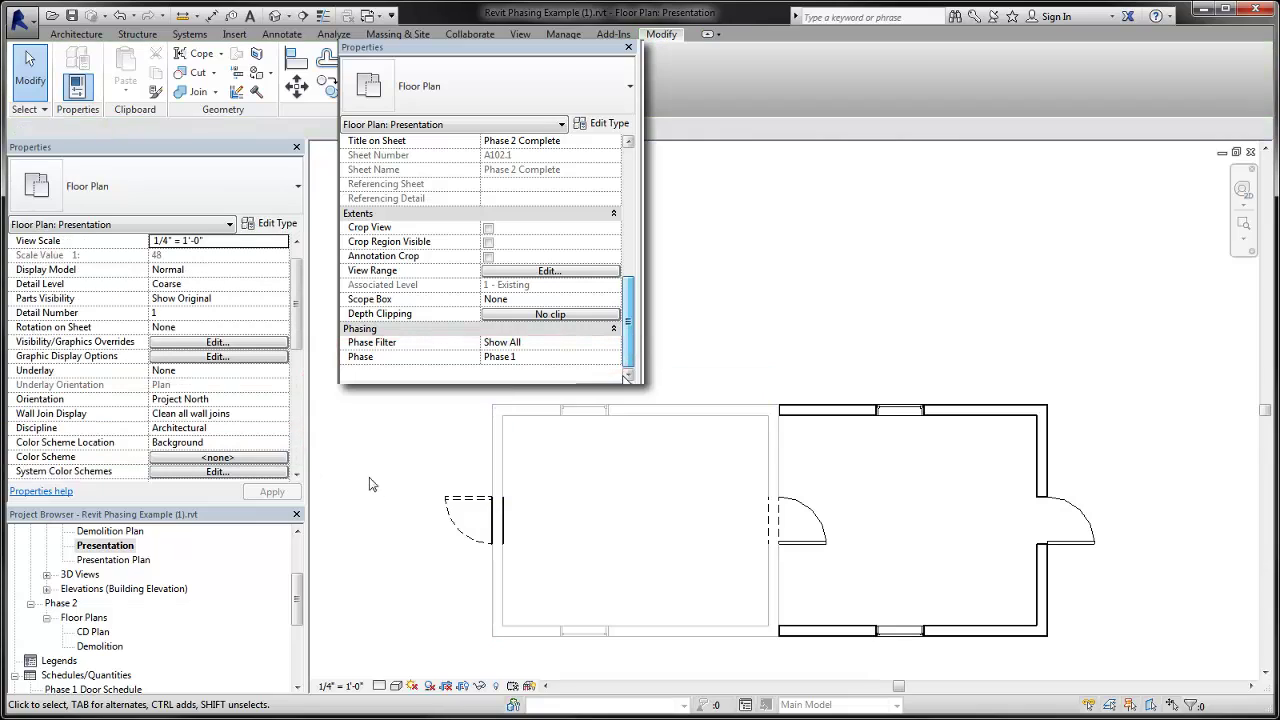
{"action": "left_click", "coordinate": [450, 507]}
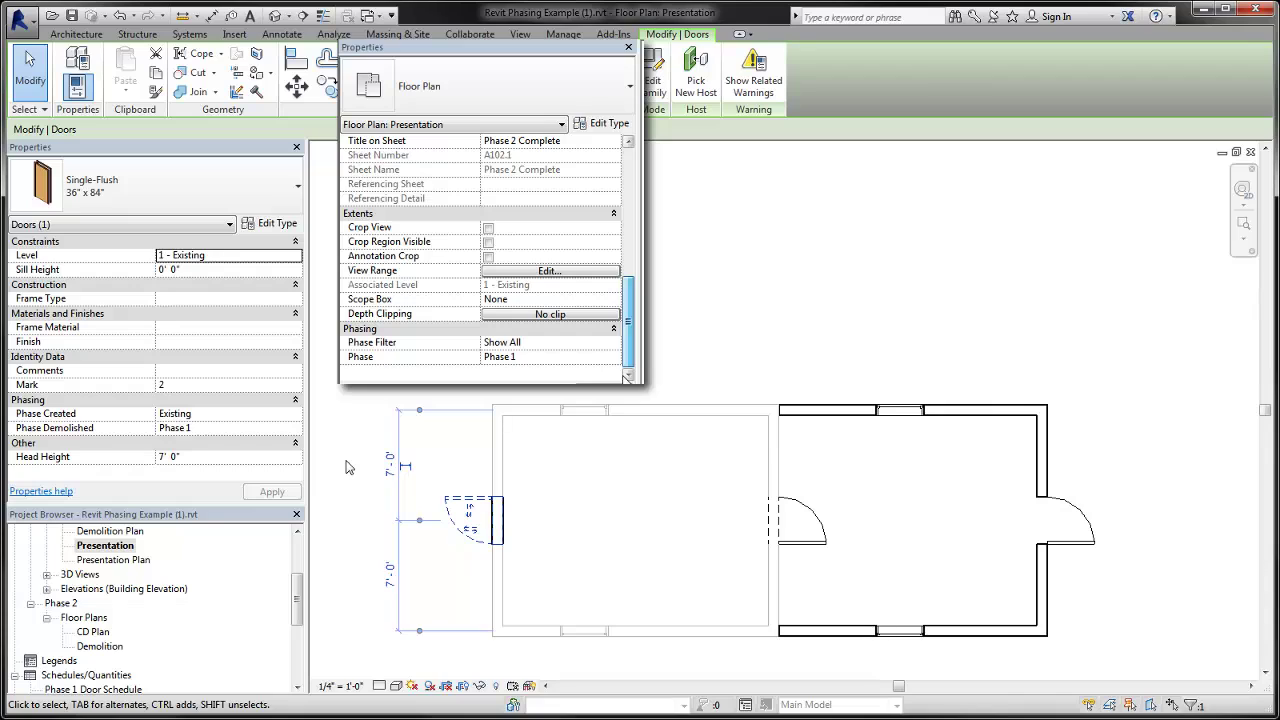
{"action": "left_click", "coordinate": [348, 467]}
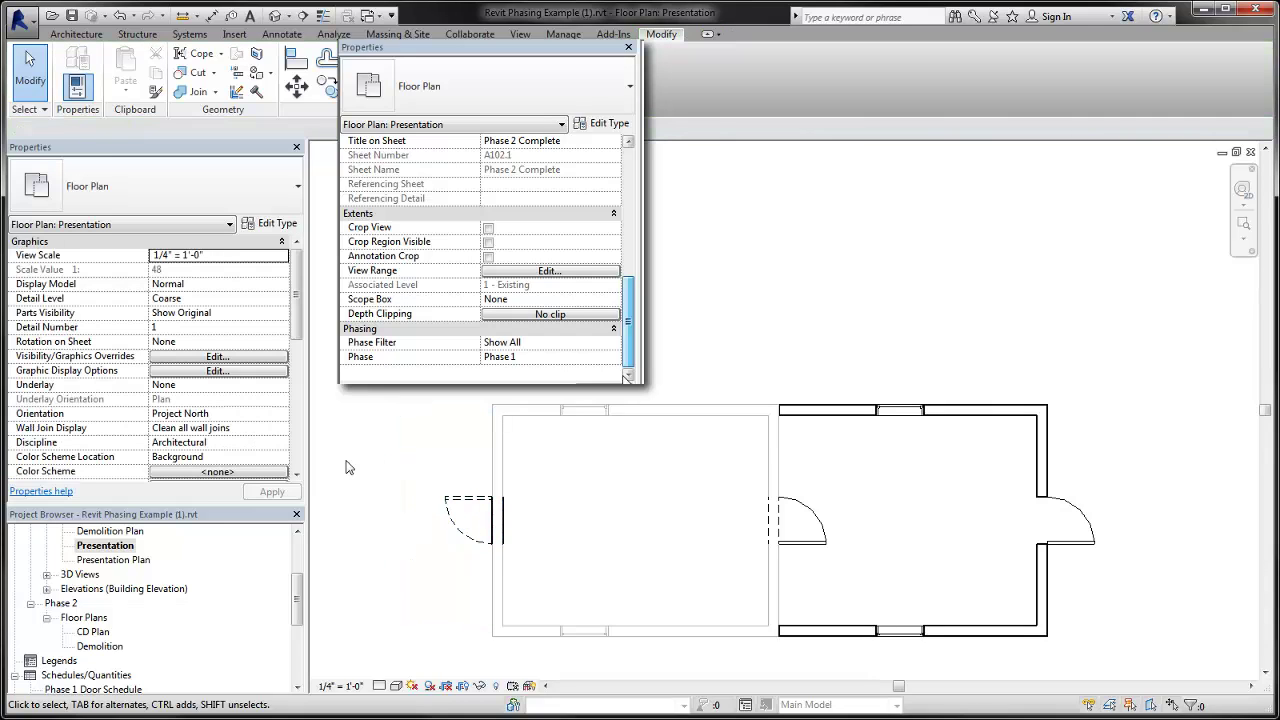